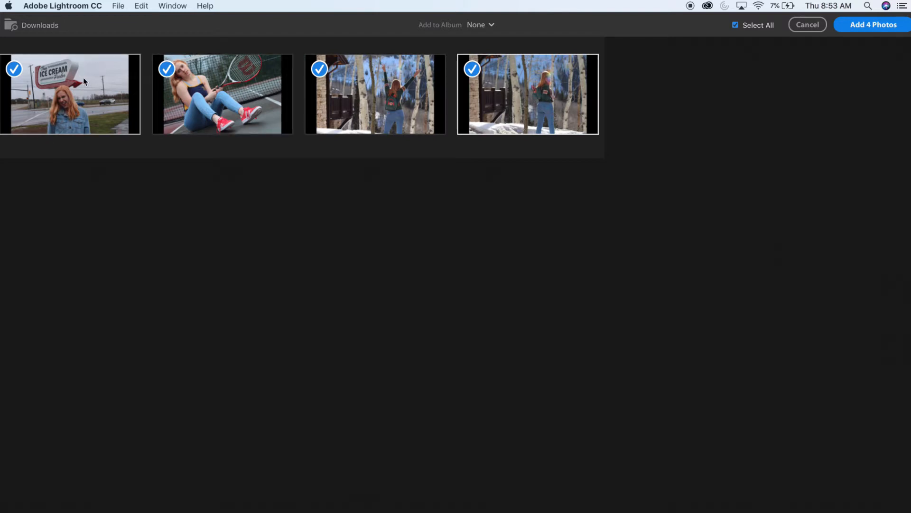
# - Import the four selected photos and open the tennis court photo for editing
pyautogui.click(869, 27)
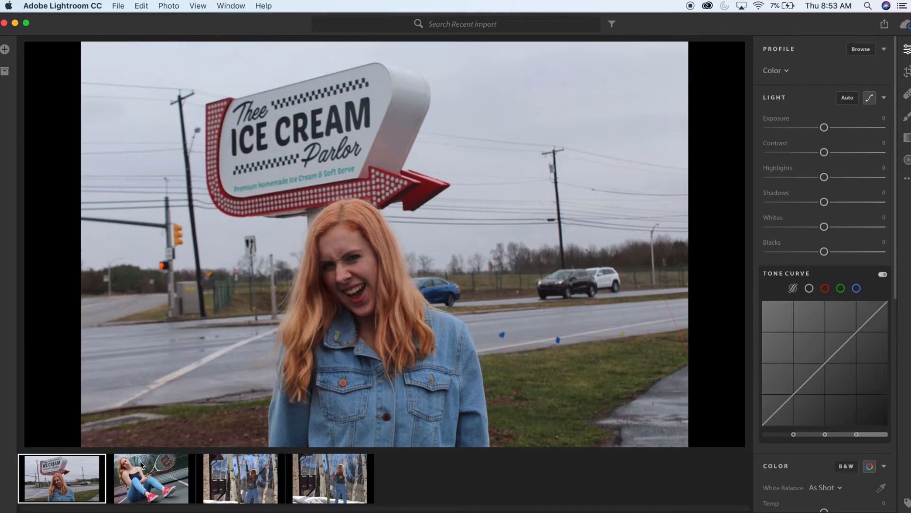
pyautogui.click(230, 486)
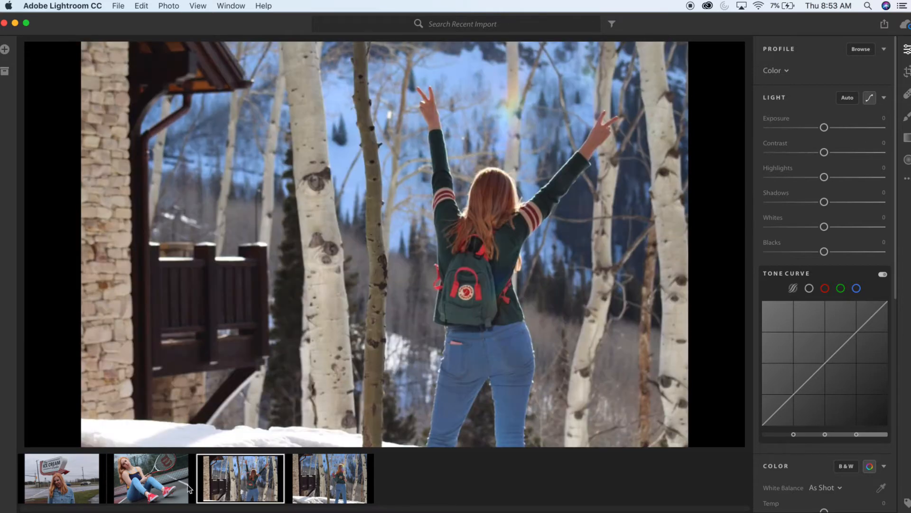
pyautogui.click(169, 484)
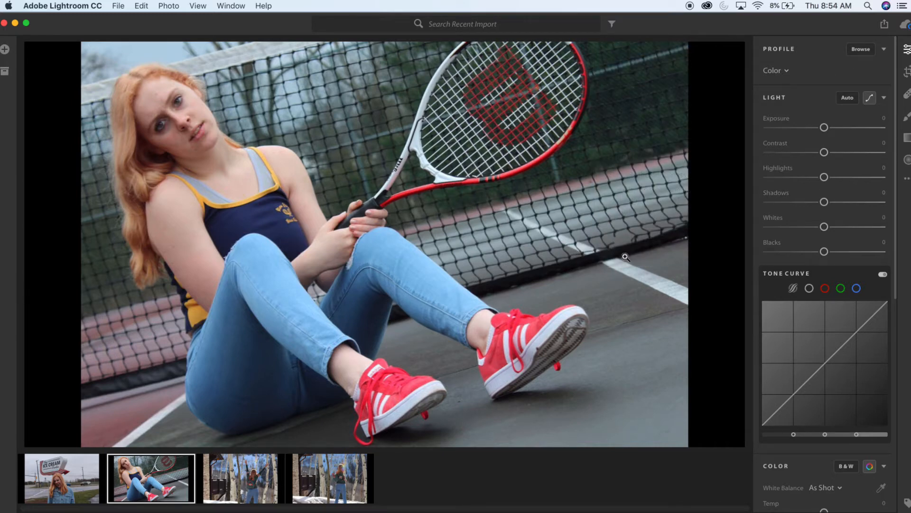
pyautogui.click(682, 466)
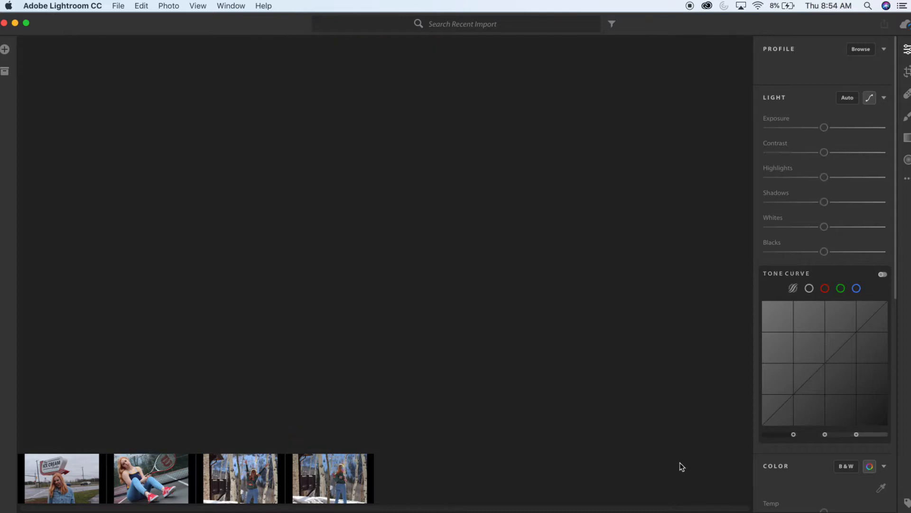
pyautogui.click(86, 479)
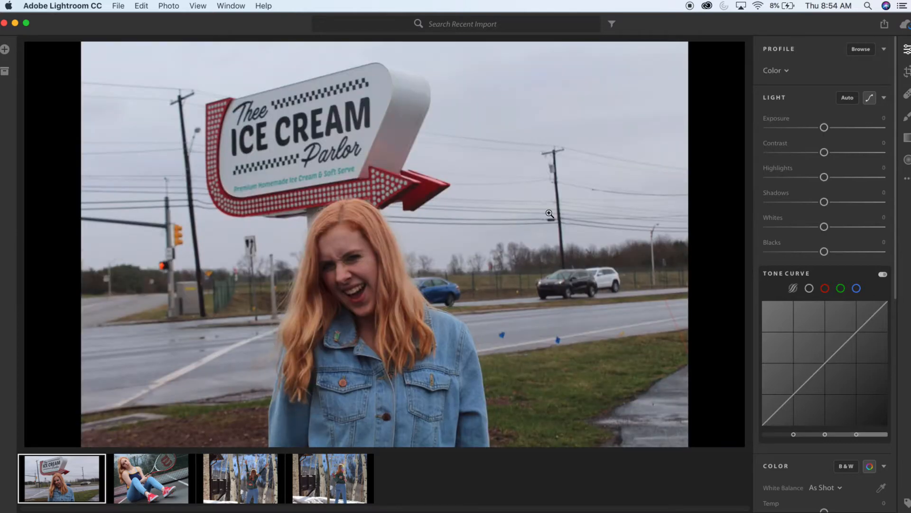
pyautogui.click(117, 467)
# - Switch the tone curve to the RGB point curve and add control points in the midtones, highlights and shadows
pyautogui.click(809, 289)
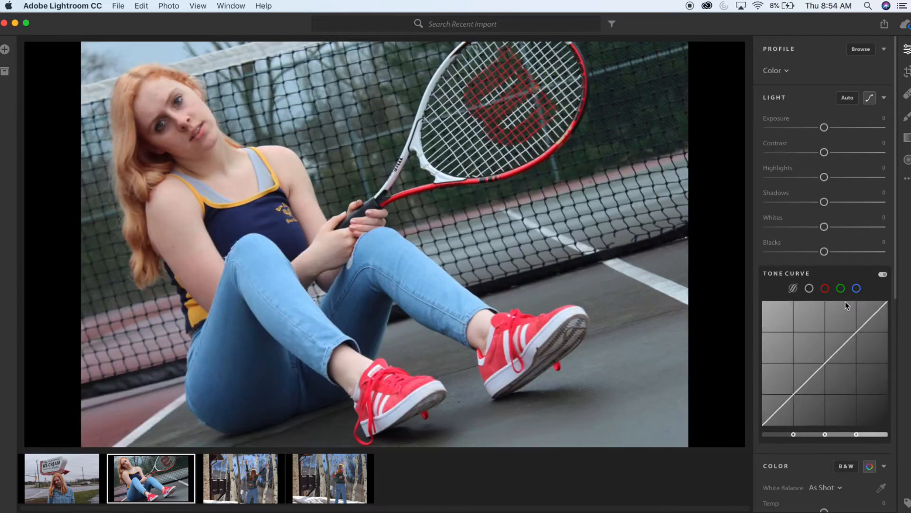
pyautogui.click(826, 363)
pyautogui.click(857, 331)
pyautogui.click(794, 397)
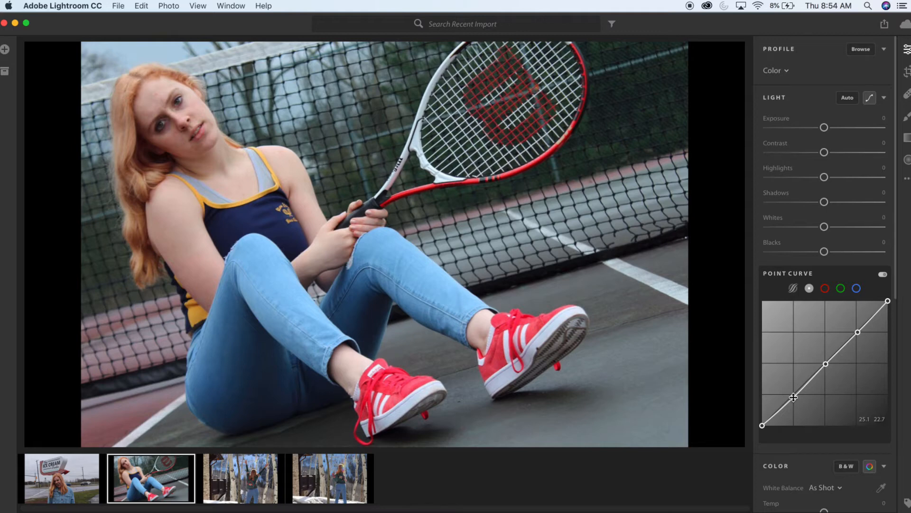
# - Pull the shadow and midtone points of the point curve slightly down, keeping the highlight point near the diagonal
pyautogui.moveTo(794, 398); pyautogui.dragTo(794, 403)
pyautogui.moveTo(858, 333)
pyautogui.mouseDown()
pyautogui.moveTo(860, 340)
pyautogui.moveTo(852, 325)
pyautogui.moveTo(860, 333)
pyautogui.mouseUp()
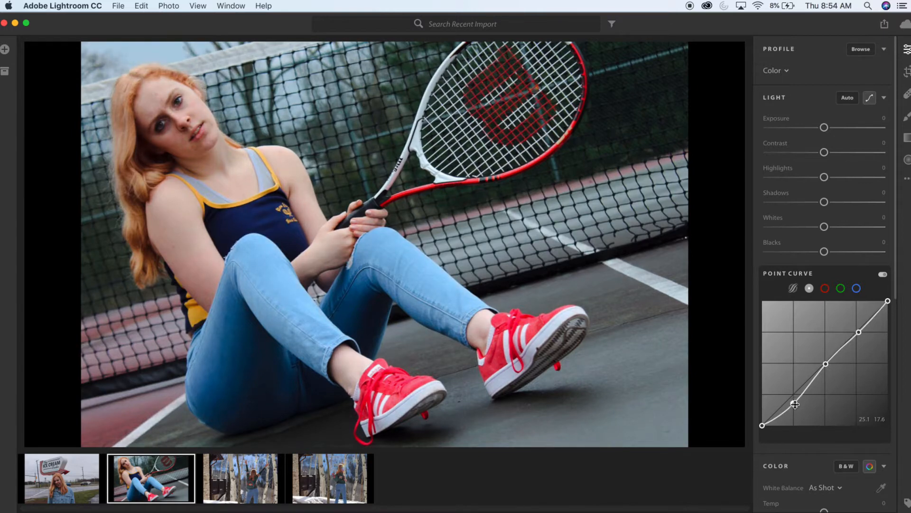
pyautogui.moveTo(794, 404)
pyautogui.mouseDown()
pyautogui.moveTo(799, 413)
pyautogui.moveTo(794, 405)
pyautogui.mouseUp()
pyautogui.moveTo(824, 367); pyautogui.dragTo(826, 371)
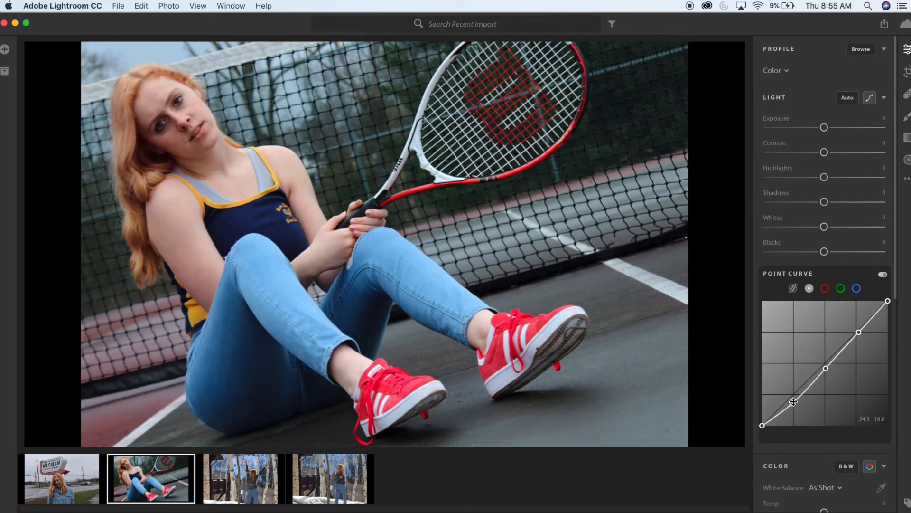
pyautogui.moveTo(793, 405); pyautogui.dragTo(794, 407)
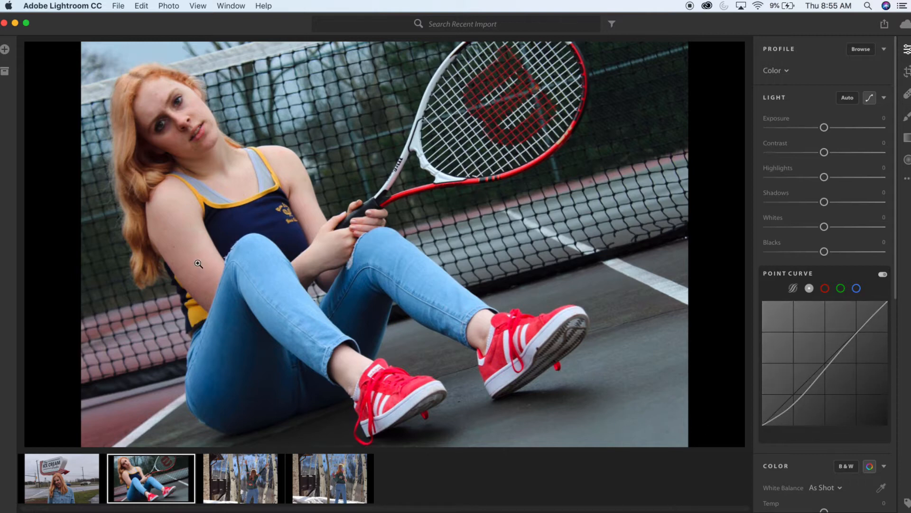
# - Set the tennis photo's Exposure to -0.13 and lower its Blacks moderately
pyautogui.moveTo(824, 128)
pyautogui.moveTo(824, 128); pyautogui.dragTo(823, 128)
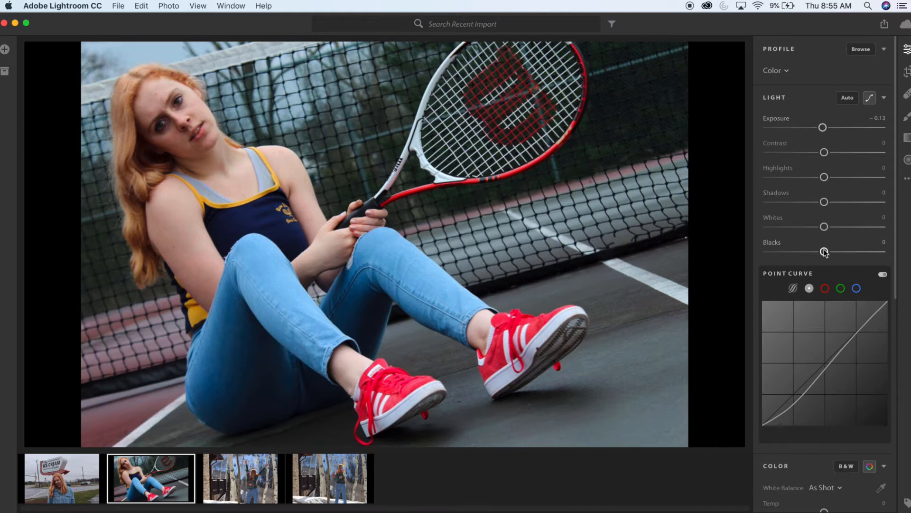
pyautogui.moveTo(824, 252); pyautogui.dragTo(808, 255)
# - Set the tennis photo's Temp to +4, Tint to +1 and Vibrance to -15
pyautogui.scroll(-1, 860, 200)
pyautogui.scroll(-10, 860, 200)
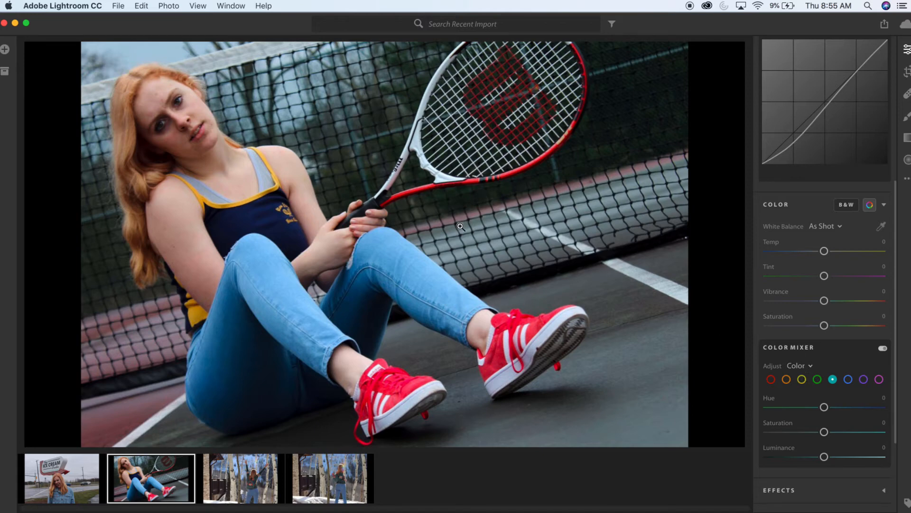
pyautogui.press('Right')
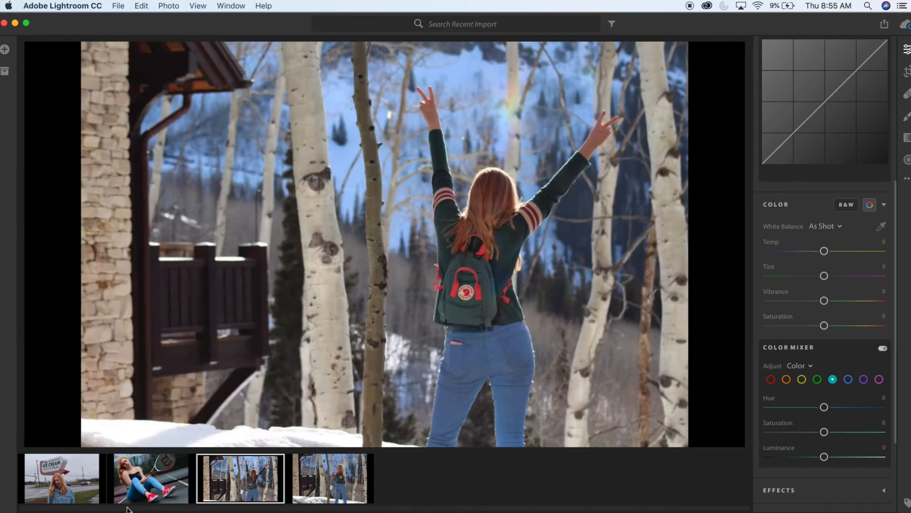
pyautogui.click(147, 482)
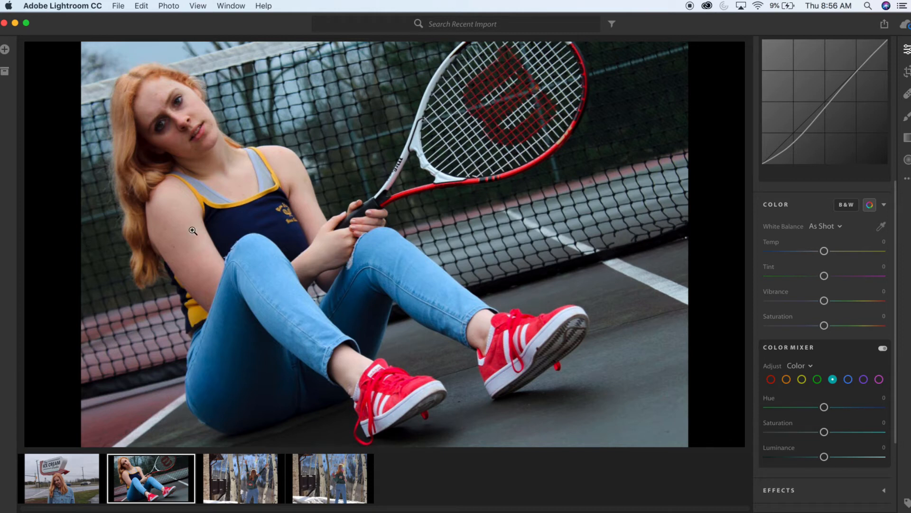
pyautogui.scroll(-1, 846, 355)
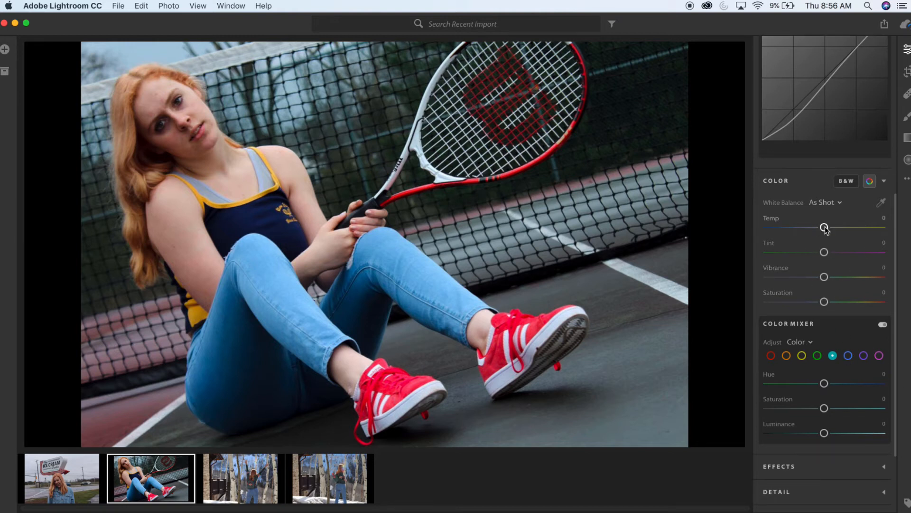
pyautogui.moveTo(825, 229); pyautogui.dragTo(827, 229)
pyautogui.moveTo(824, 255); pyautogui.dragTo(825, 257)
pyautogui.moveTo(824, 279)
pyautogui.mouseDown()
pyautogui.moveTo(807, 285)
pyautogui.moveTo(816, 290)
pyautogui.mouseUp()
# - In the Color Mixer, set the red Hue to +20 and the red Saturation to +13
pyautogui.scroll(-3, 825, 347)
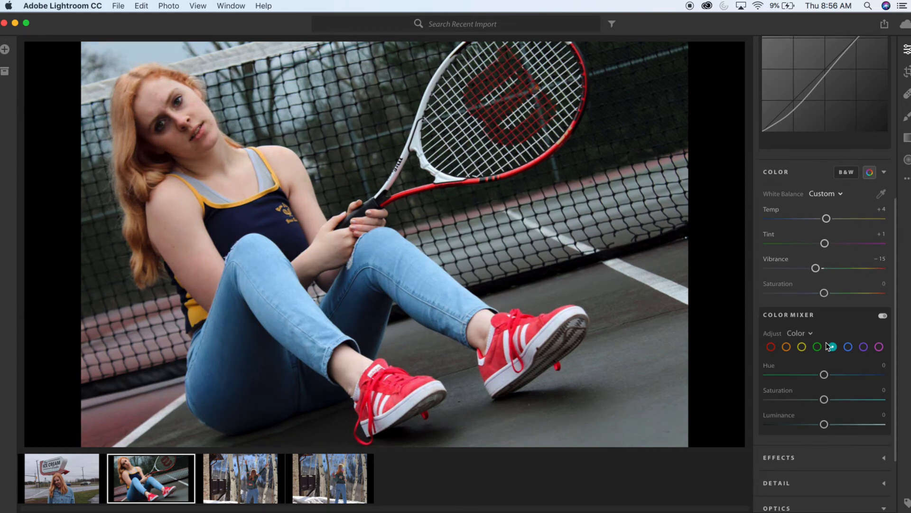
pyautogui.scroll(-1, 833, 285)
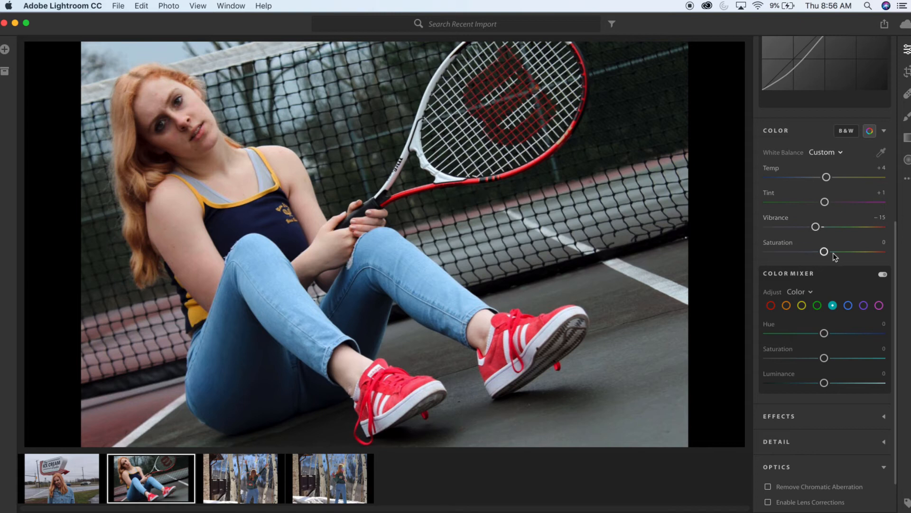
pyautogui.scroll(-2, 840, 344)
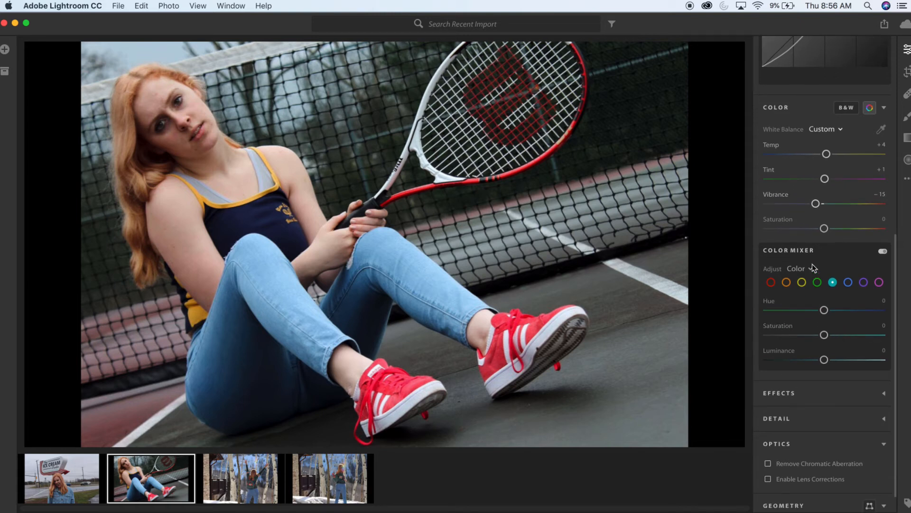
pyautogui.click(771, 282)
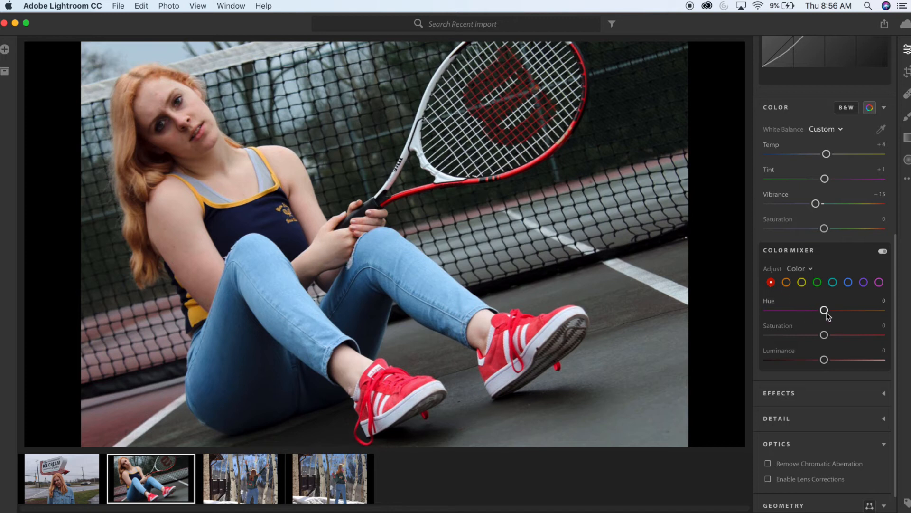
pyautogui.moveTo(825, 309)
pyautogui.mouseDown()
pyautogui.moveTo(805, 310)
pyautogui.moveTo(862, 319)
pyautogui.moveTo(838, 313)
pyautogui.mouseUp()
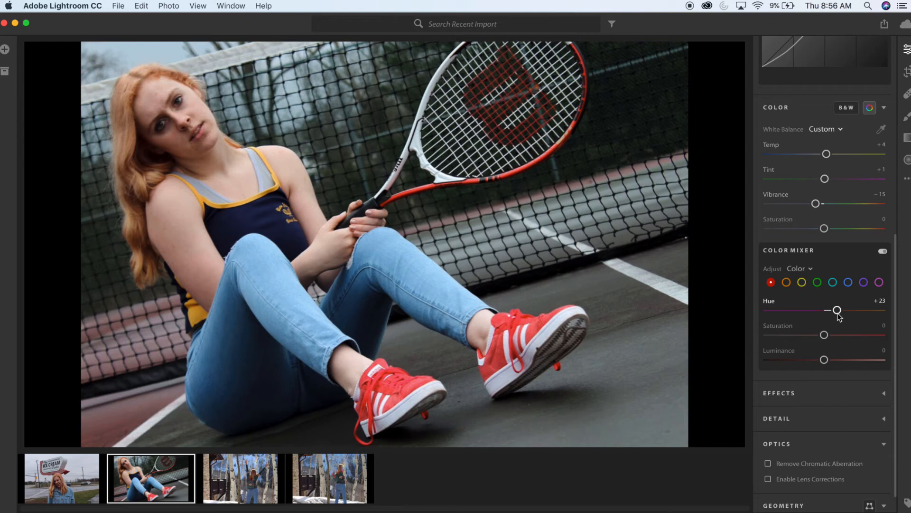
pyautogui.moveTo(839, 312)
pyautogui.mouseDown()
pyautogui.moveTo(796, 321)
pyautogui.moveTo(824, 321)
pyautogui.mouseUp()
pyautogui.moveTo(834, 323); pyautogui.dragTo(837, 324)
pyautogui.moveTo(825, 335); pyautogui.dragTo(832, 335)
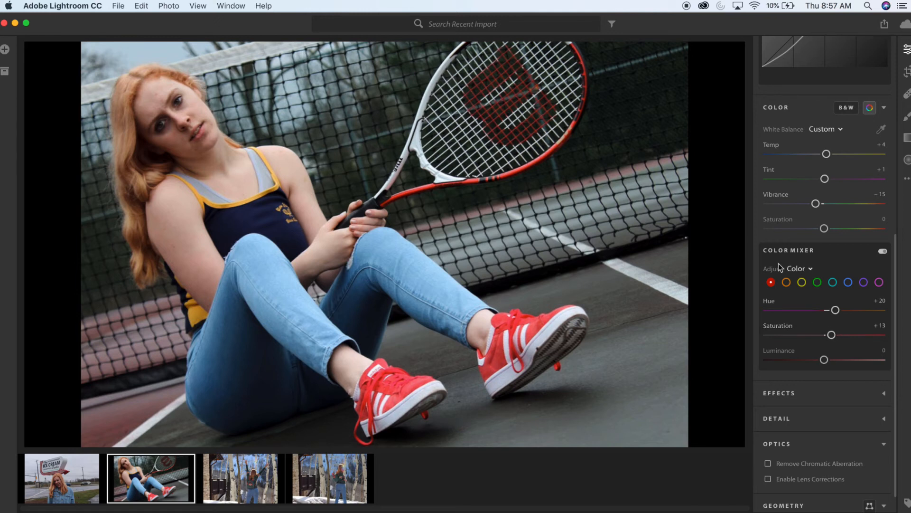
# - Shift the orange Hue strongly toward red, lower the orange Saturation slightly and set the orange Luminance to +12
pyautogui.click(786, 282)
pyautogui.moveTo(825, 313)
pyautogui.mouseDown()
pyautogui.moveTo(800, 313)
pyautogui.moveTo(823, 317)
pyautogui.mouseUp()
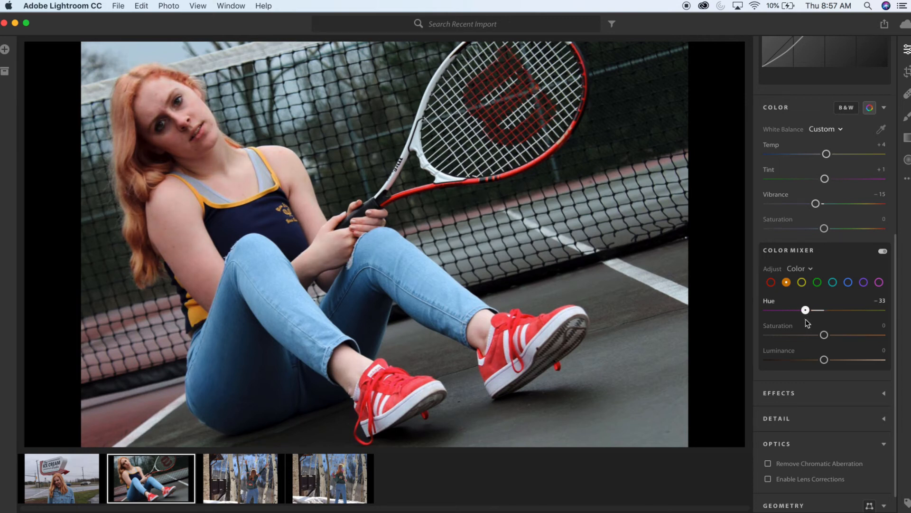
pyautogui.moveTo(796, 320); pyautogui.dragTo(794, 321)
pyautogui.moveTo(824, 359)
pyautogui.mouseDown()
pyautogui.moveTo(838, 362)
pyautogui.moveTo(821, 342)
pyautogui.mouseUp()
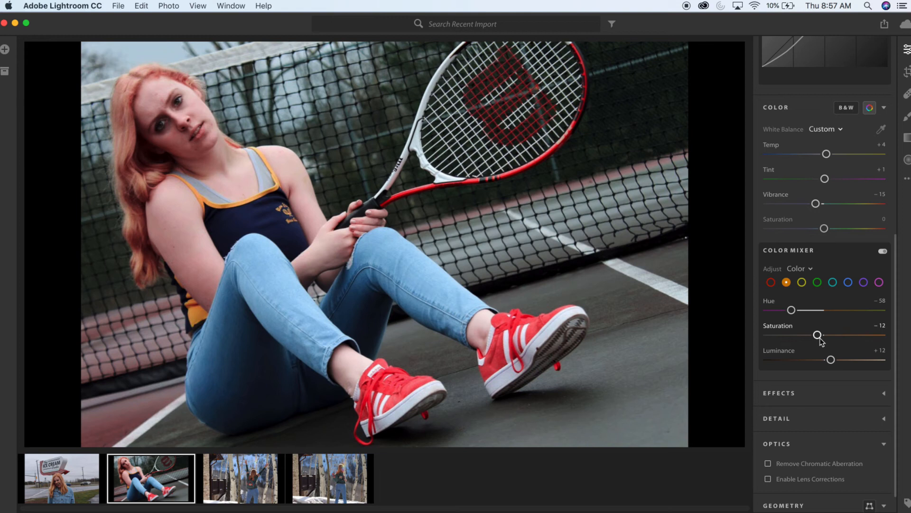
pyautogui.moveTo(818, 335); pyautogui.dragTo(819, 338)
pyautogui.moveTo(792, 309)
pyautogui.mouseDown()
pyautogui.moveTo(826, 335)
pyautogui.moveTo(787, 313)
pyautogui.mouseUp()
pyautogui.moveTo(826, 335); pyautogui.dragTo(821, 335)
# - Shift the yellow Hue toward orange, and raise the green Hue and Saturation in the Color Mixer
pyautogui.click(804, 286)
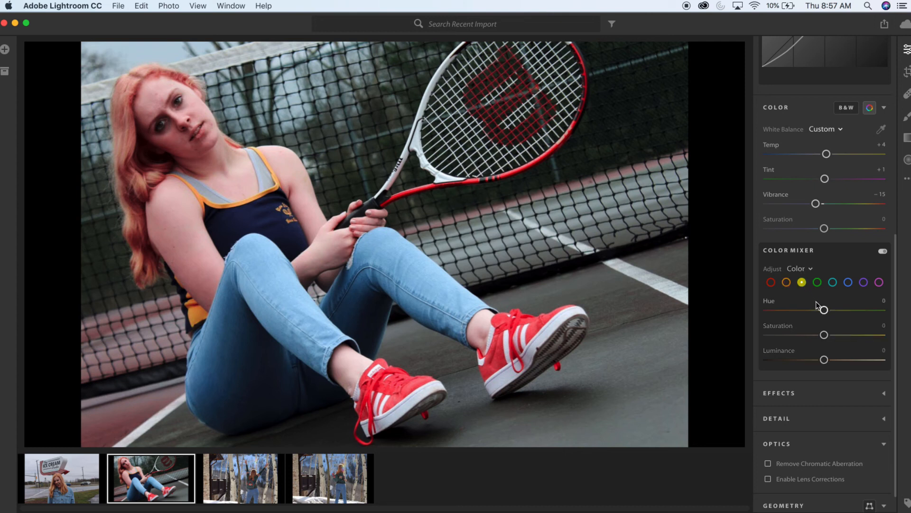
pyautogui.moveTo(824, 311); pyautogui.dragTo(793, 320)
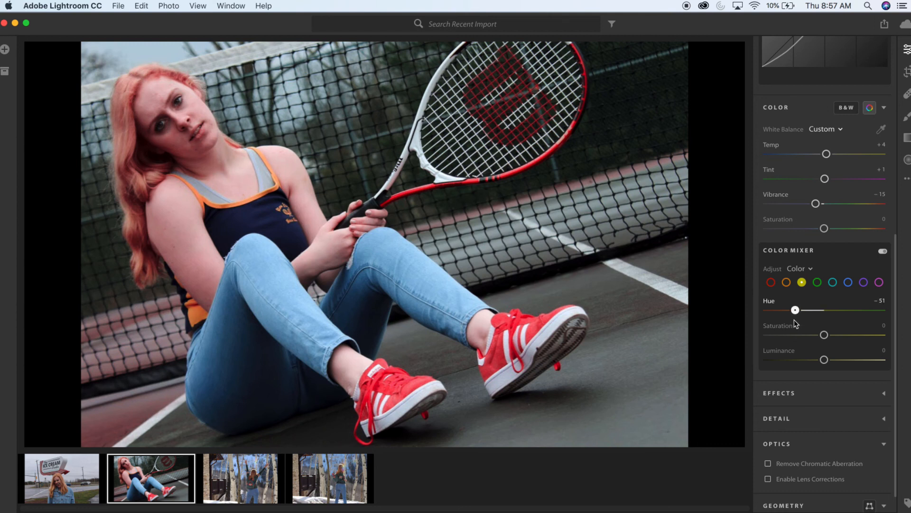
pyautogui.click(817, 282)
pyautogui.moveTo(824, 312); pyautogui.dragTo(866, 320)
pyautogui.moveTo(824, 335); pyautogui.dragTo(869, 365)
# - Choose the aqua range in the Color Mixer and lower its Hue
pyautogui.click(833, 284)
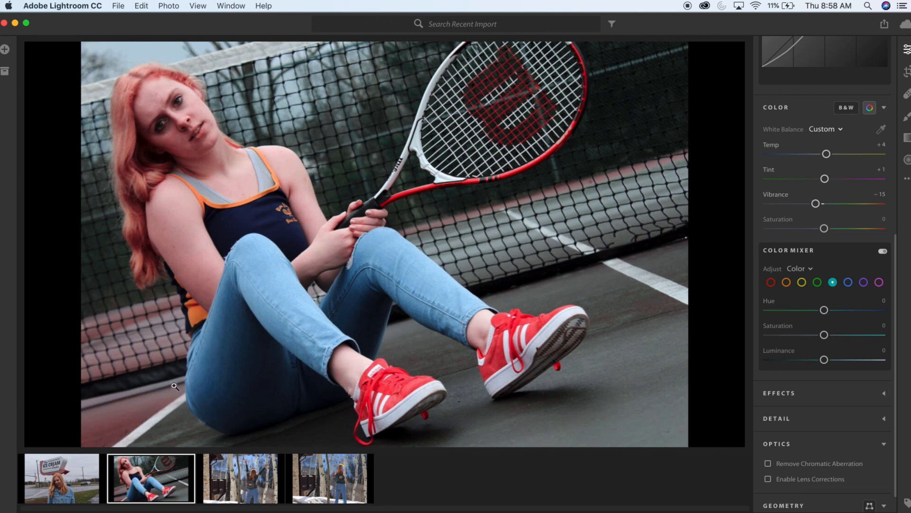
pyautogui.click(848, 282)
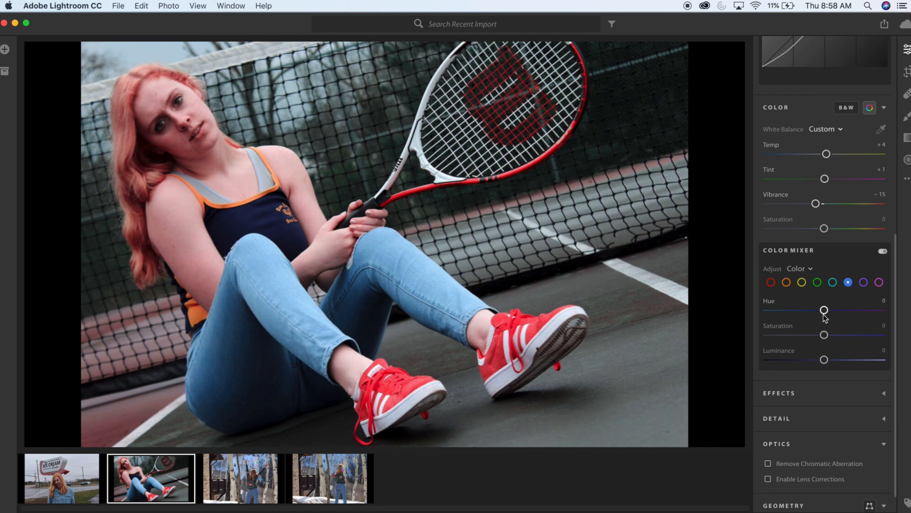
pyautogui.click(834, 282)
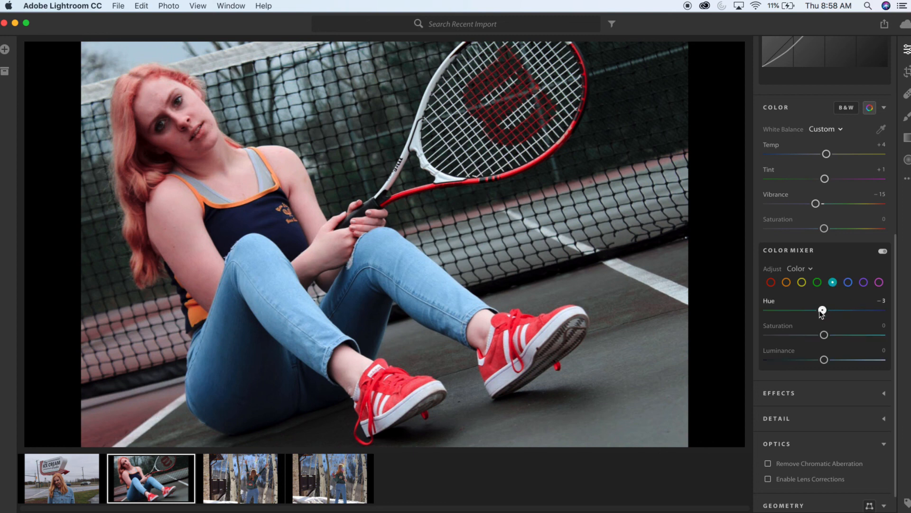